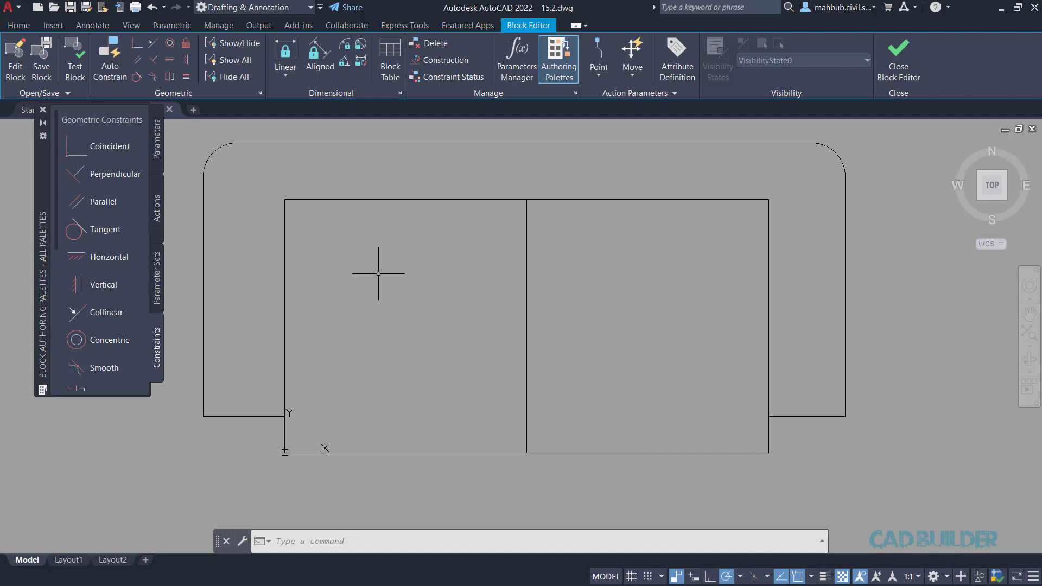
# Place a base point parameter where the sofa's centre divider meets the seat's front edge
pyautogui.click(158, 133)
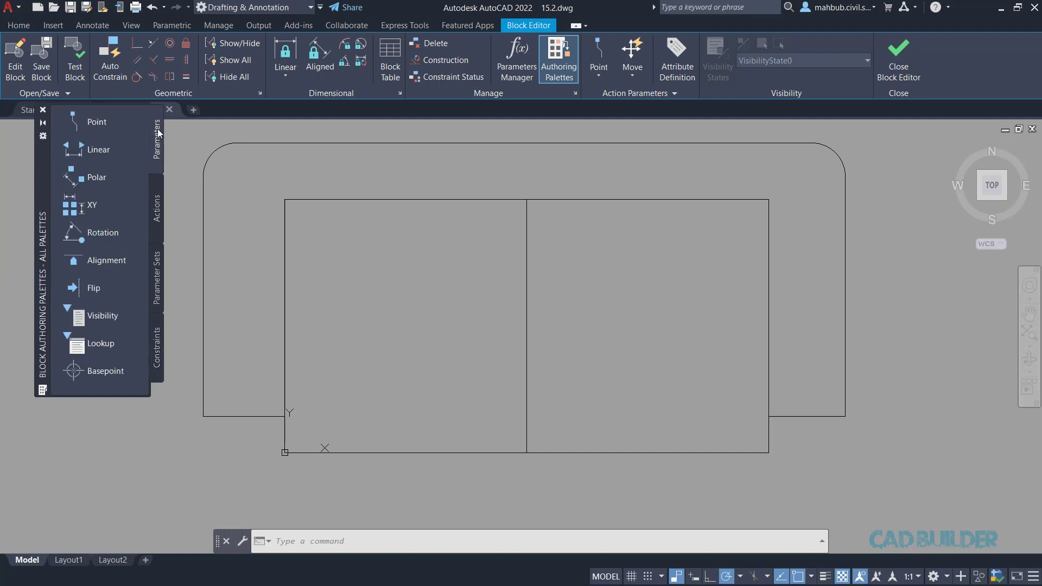
pyautogui.click(92, 372)
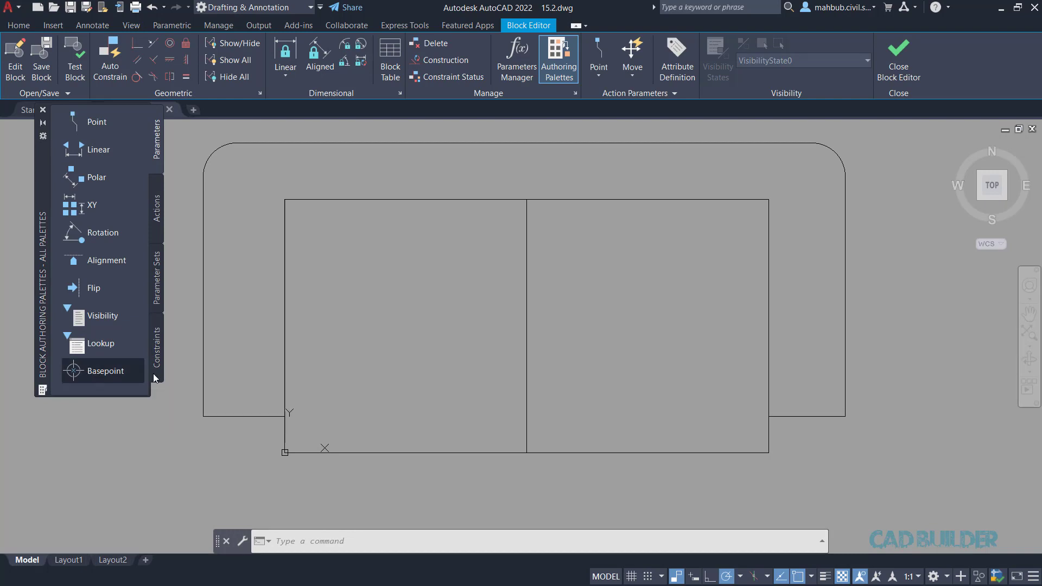
pyautogui.click(526, 453)
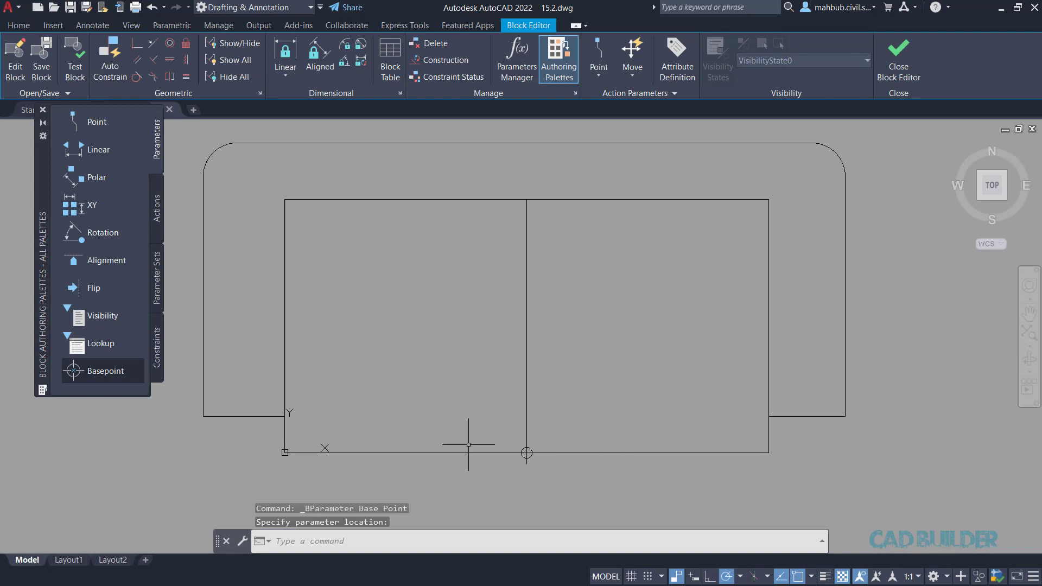
# Add a linear parameter along the seat's front edge, from its left corner to its right corner, with the label below the sofa
pyautogui.click(102, 150)
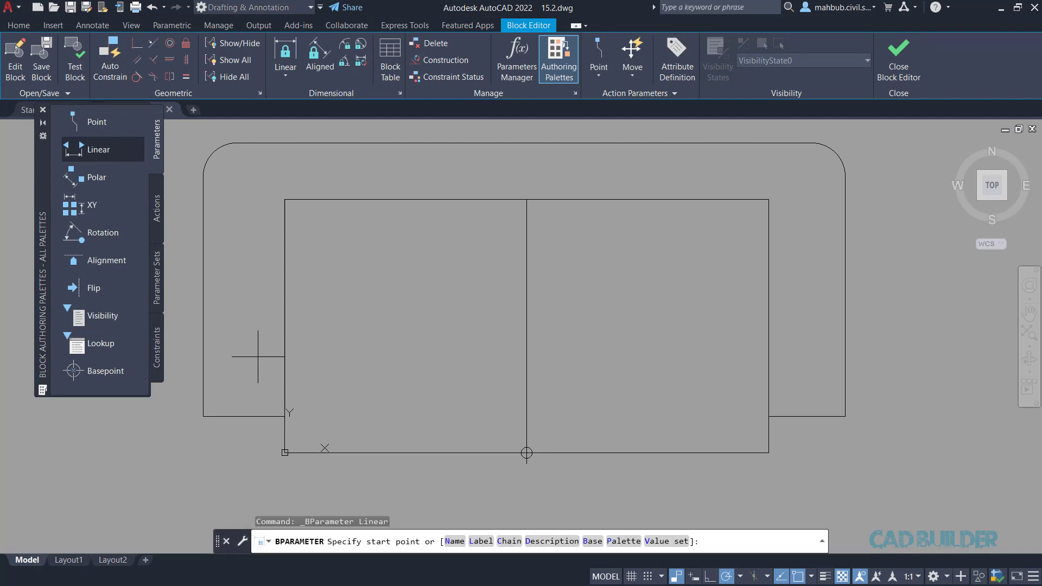
pyautogui.click(284, 452)
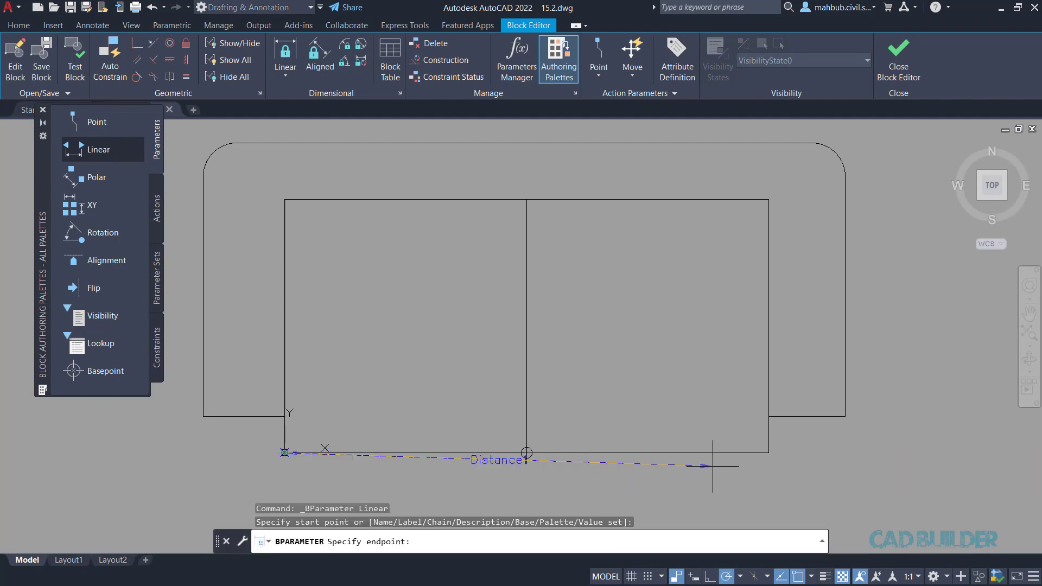
pyautogui.click(769, 452)
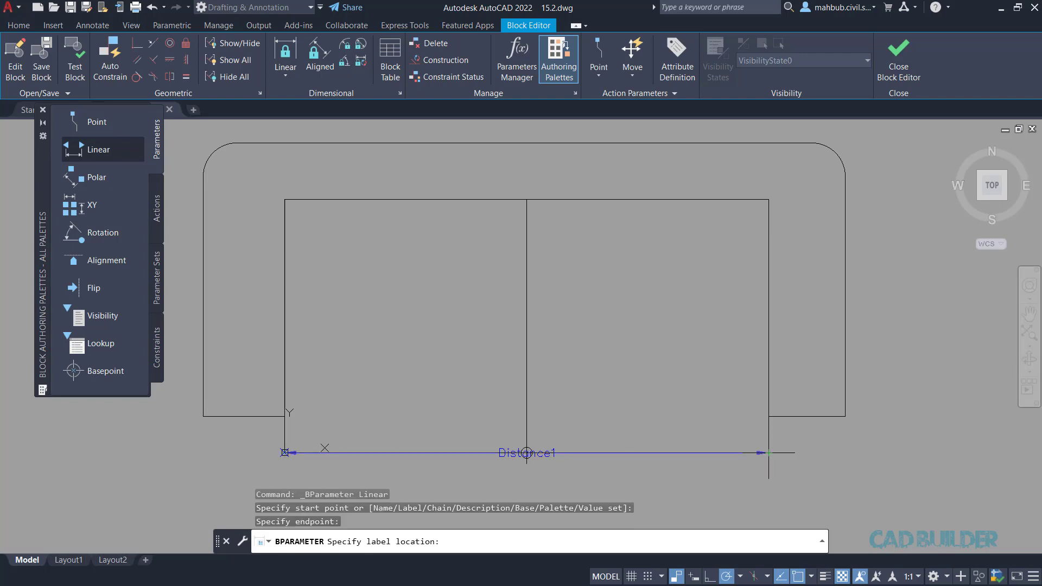
pyautogui.click(773, 491)
pyautogui.scroll(-1, 812, 376)
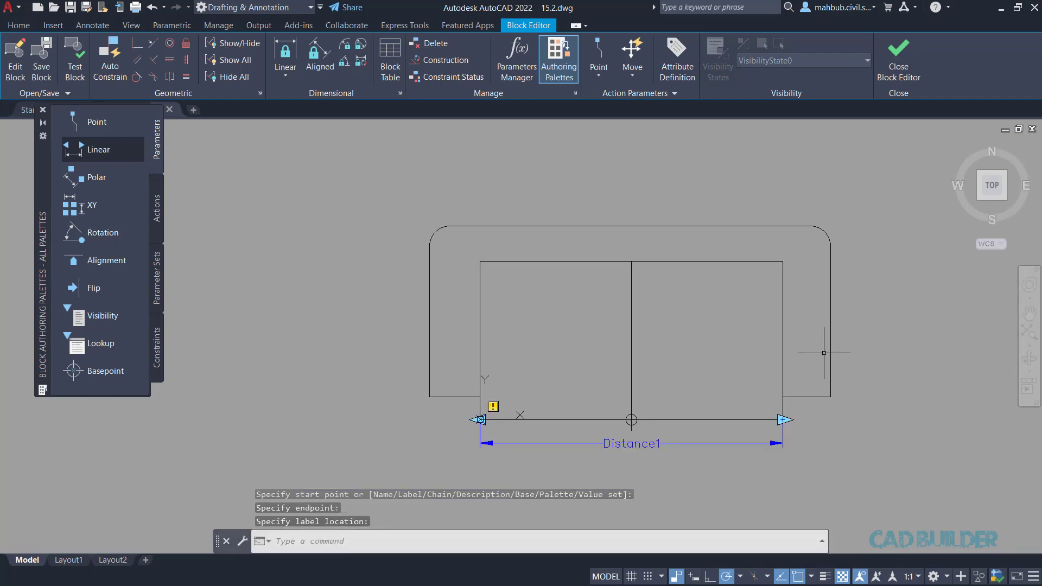
pyautogui.click(1029, 314)
pyautogui.moveTo(948, 326); pyautogui.dragTo(735, 287)
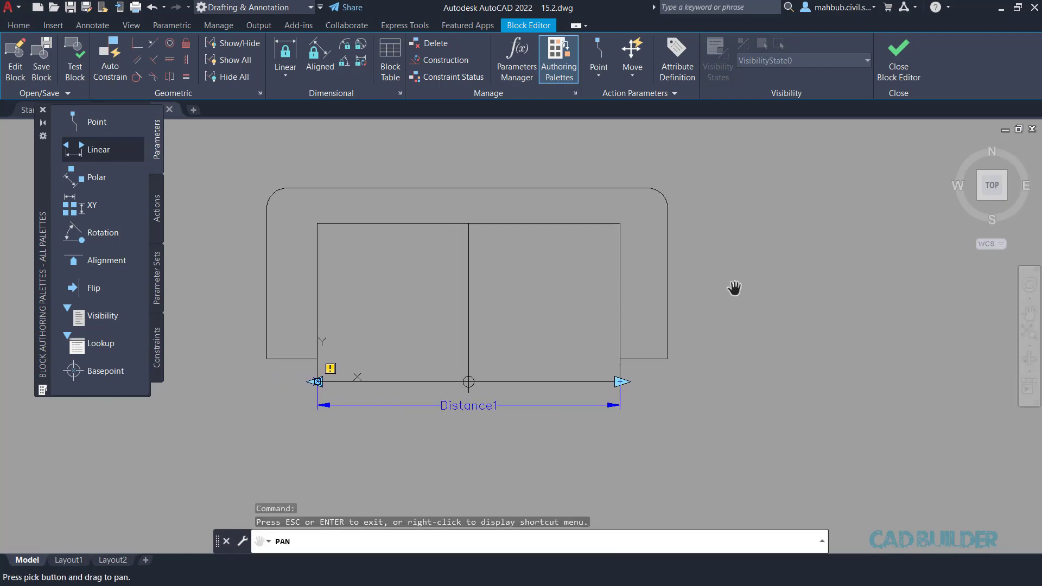
pyautogui.press('Escape')
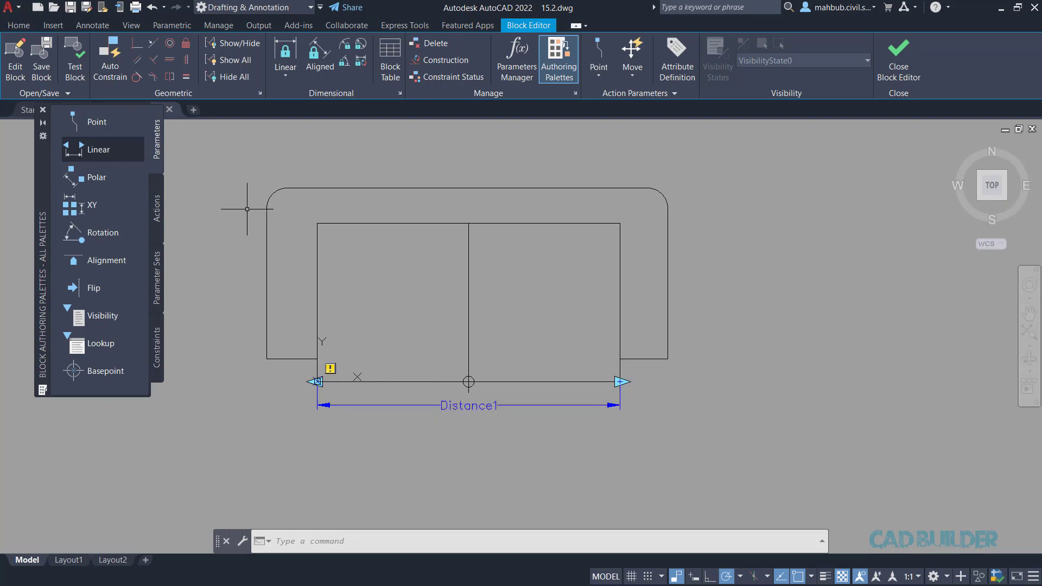
# Assign a stretch action to the linear parameter's right point, framing the sofa's right end and selecting the objects crossing that area
pyautogui.click(157, 206)
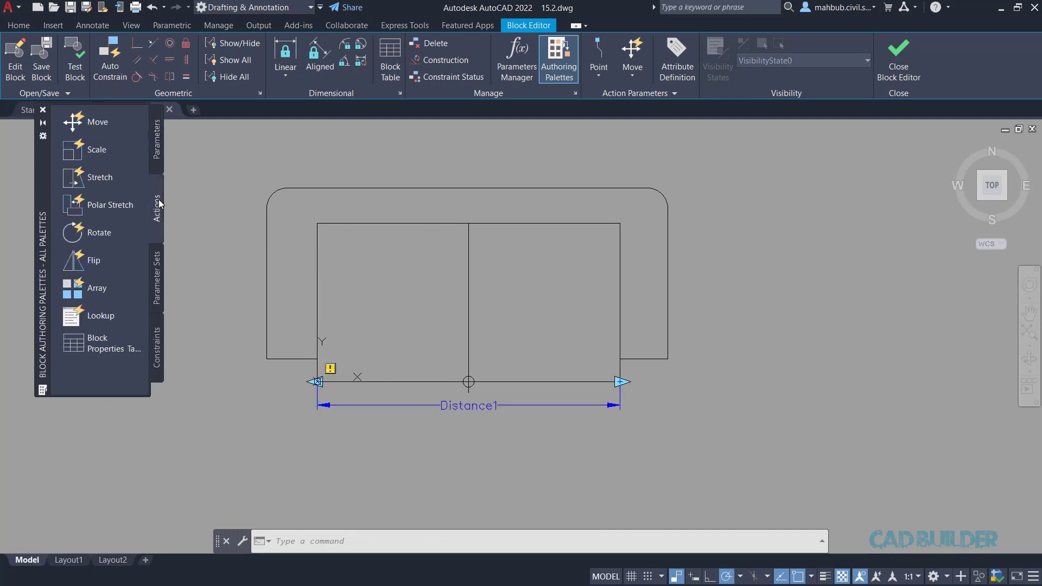
pyautogui.click(101, 177)
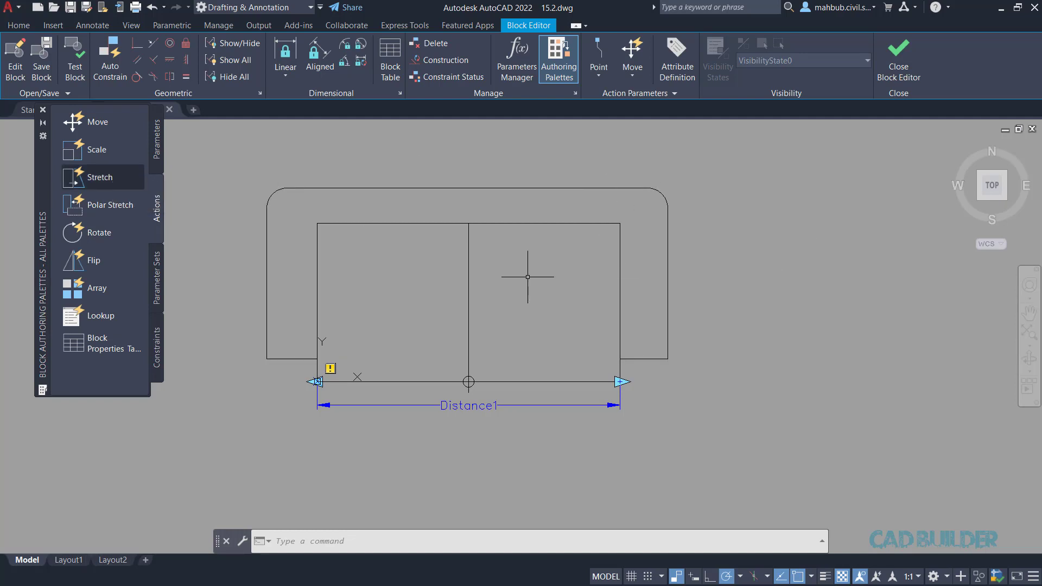
pyautogui.click(92, 260)
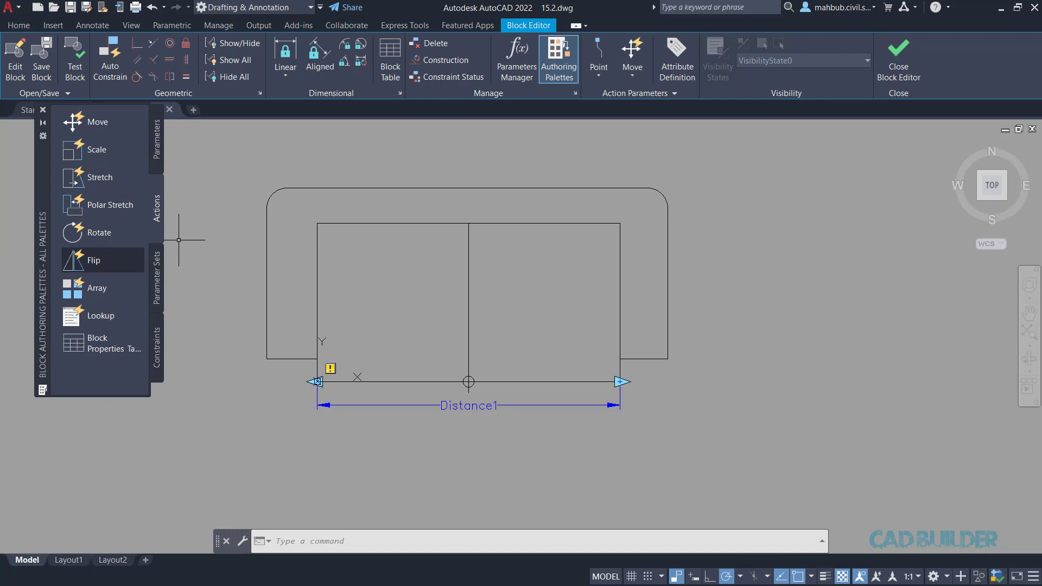
pyautogui.click(87, 181)
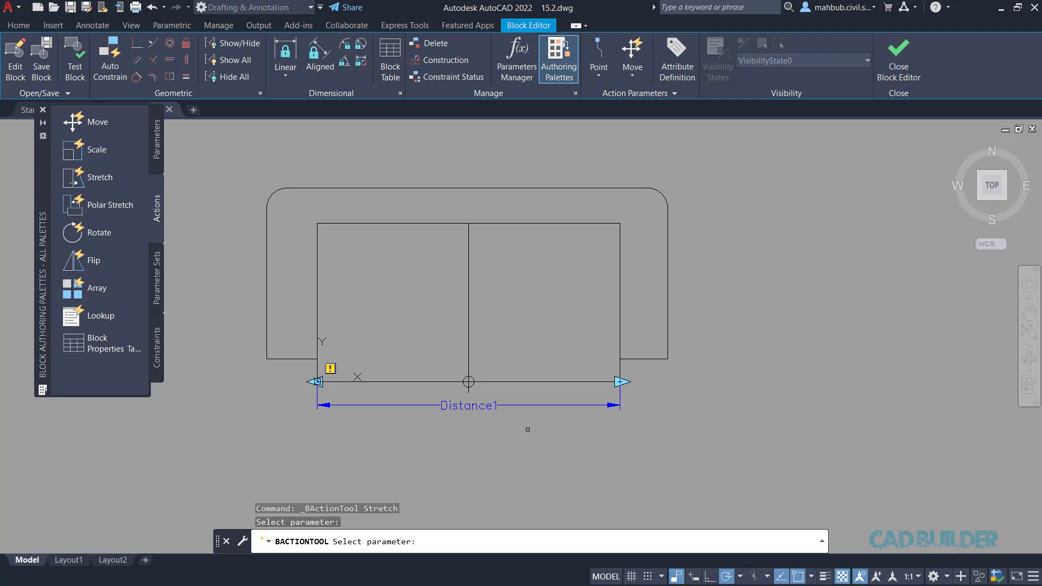
pyautogui.click(457, 402)
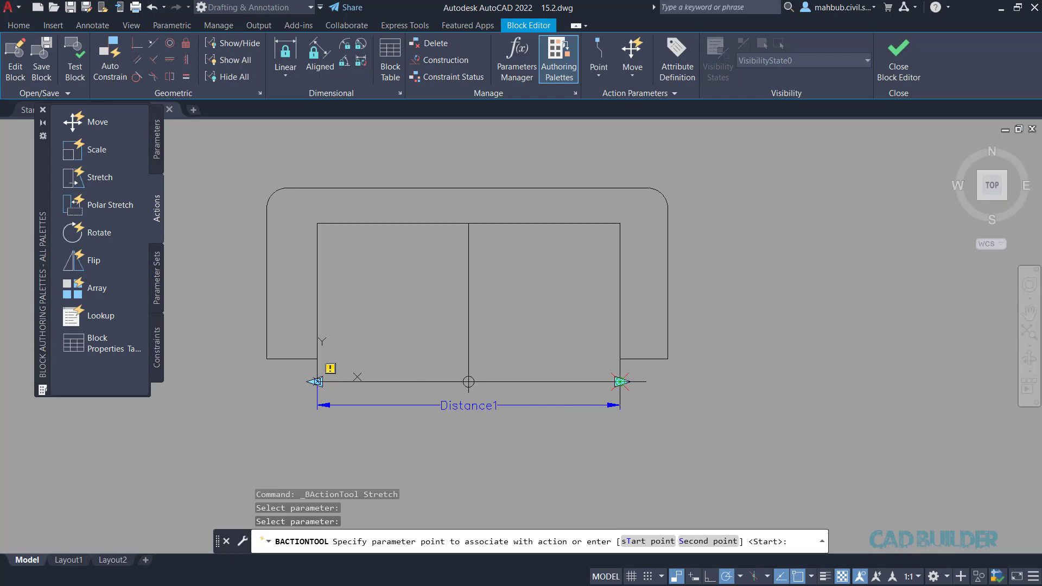
pyautogui.click(622, 382)
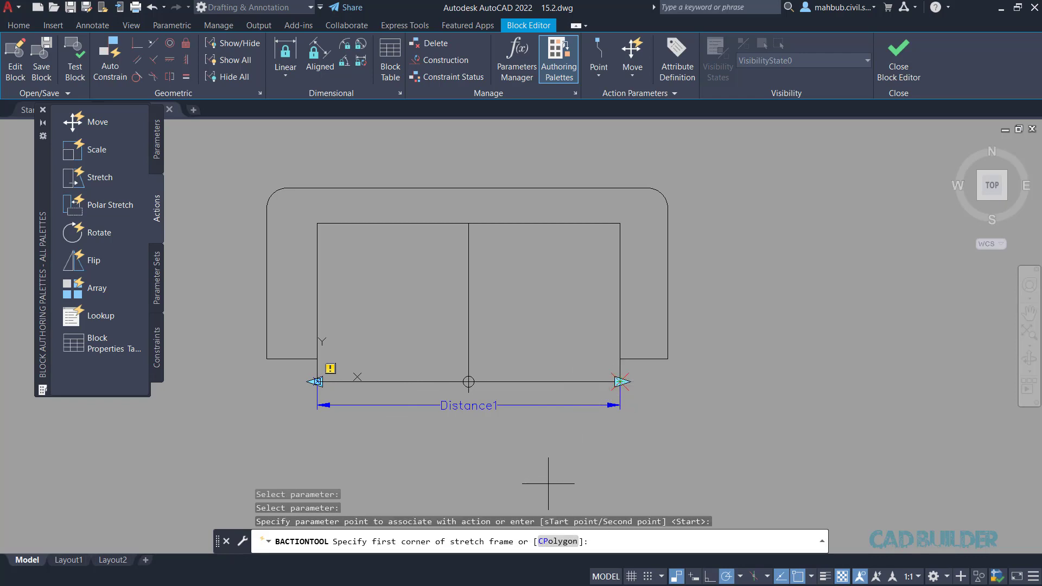
pyautogui.click(549, 483)
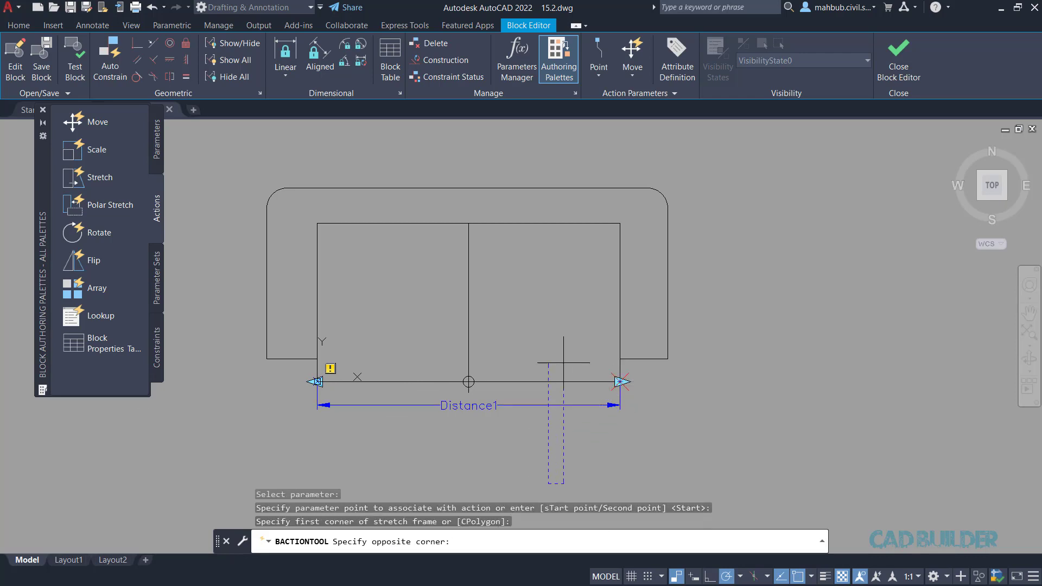
pyautogui.click(717, 139)
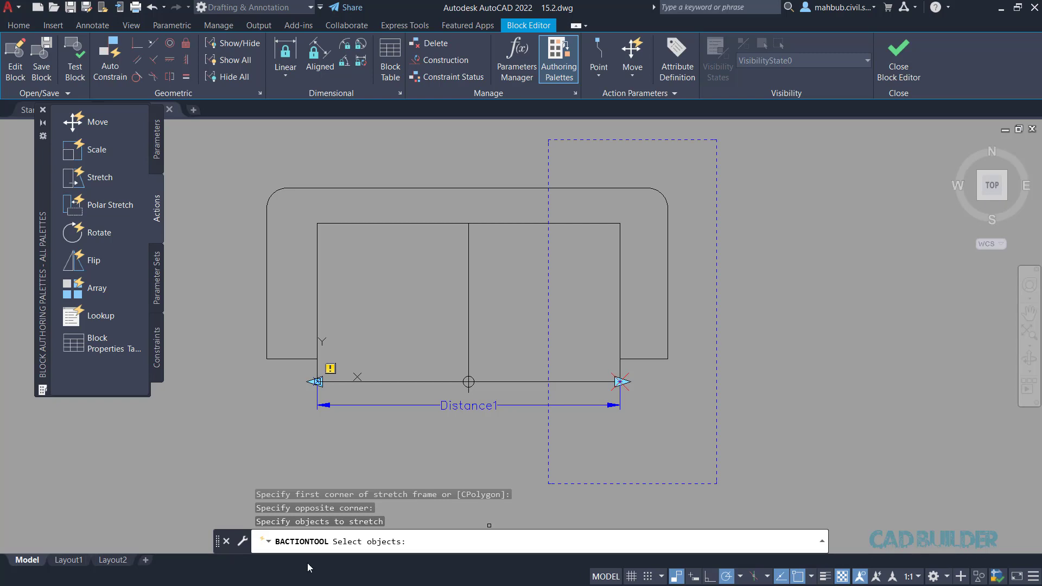
pyautogui.click(728, 492)
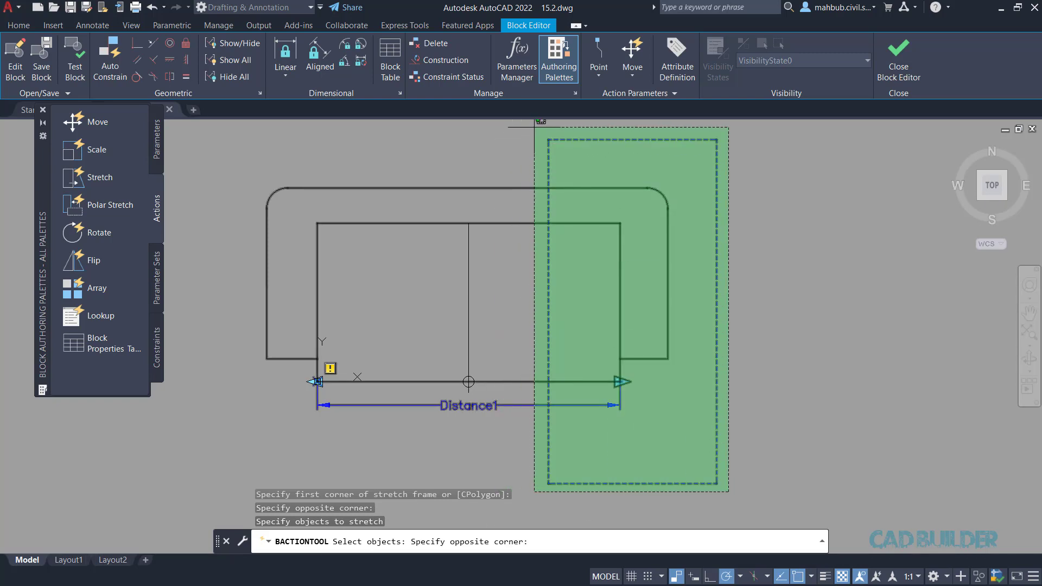
pyautogui.click(536, 133)
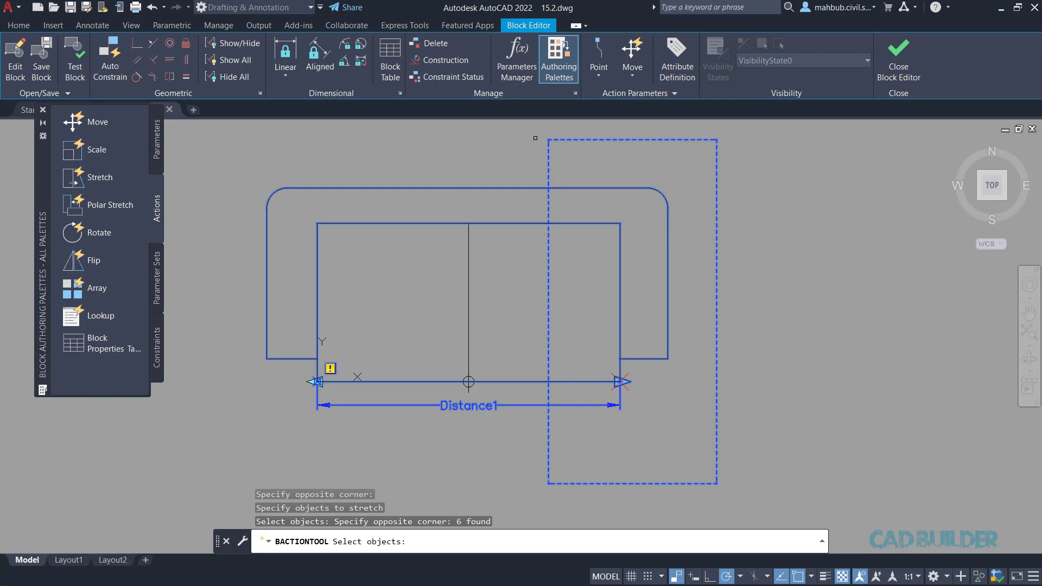
pyautogui.press('Return')
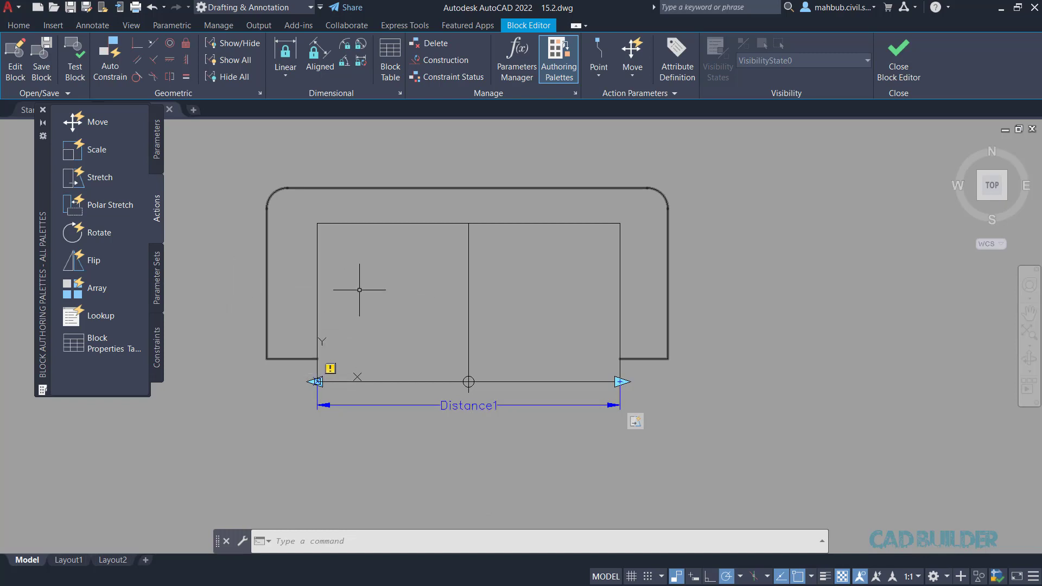
# Assign a second stretch action to the linear parameter's left point, framing the sofa's left end and selecting the objects crossing it
pyautogui.click(99, 179)
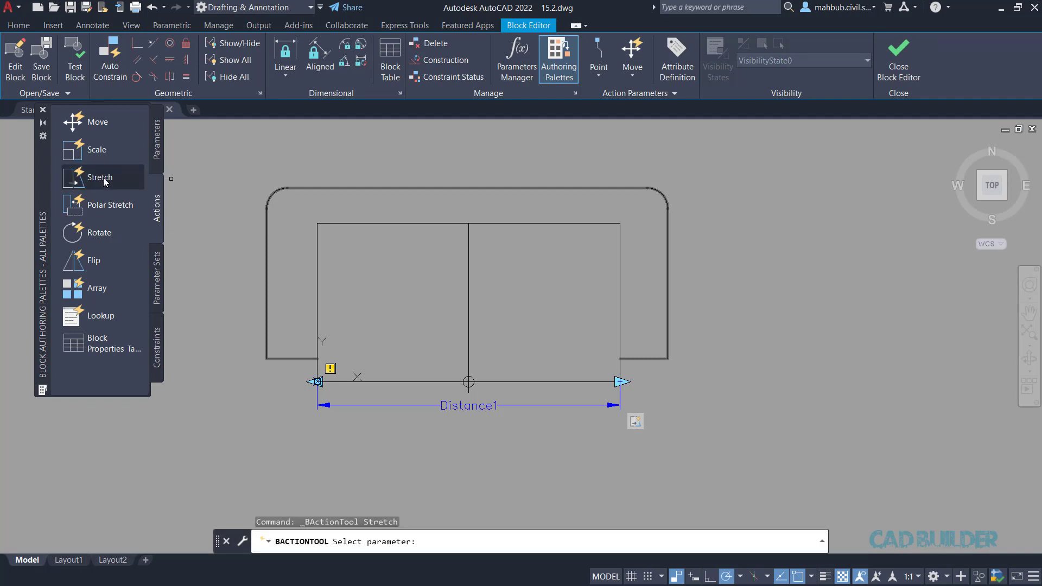
pyautogui.click(325, 405)
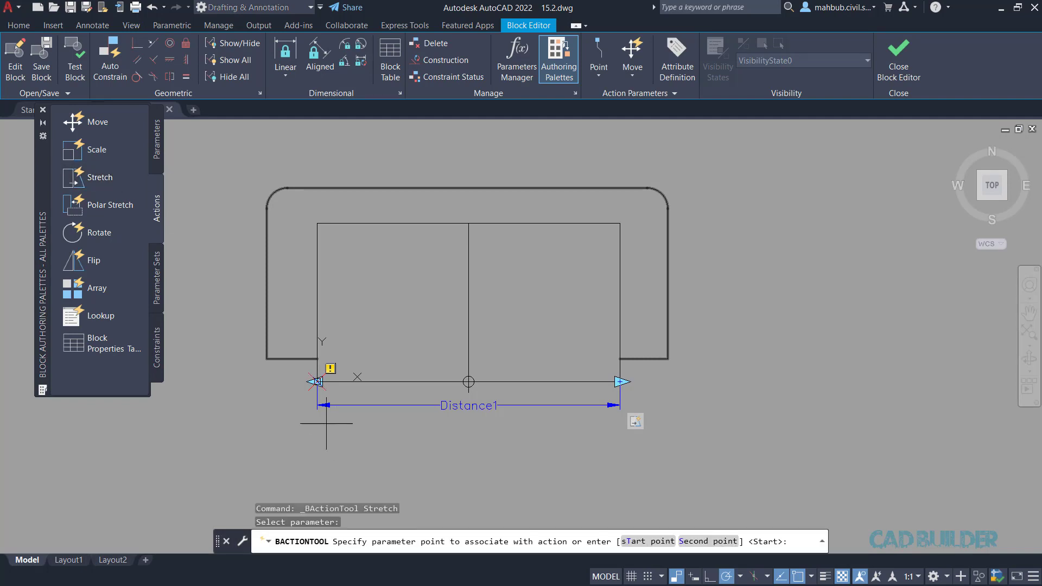
pyautogui.click(316, 382)
pyautogui.click(385, 448)
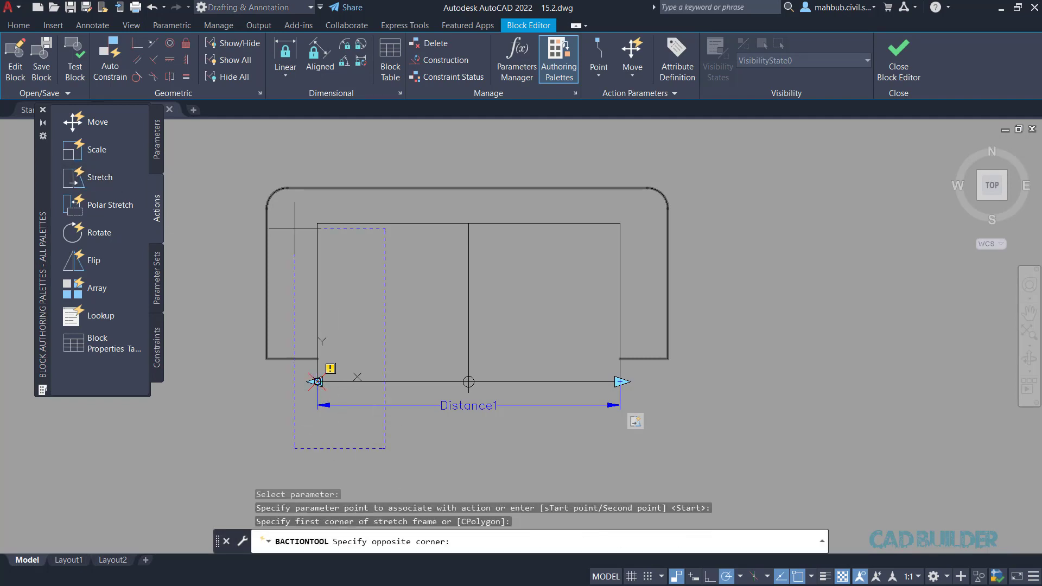
pyautogui.click(240, 152)
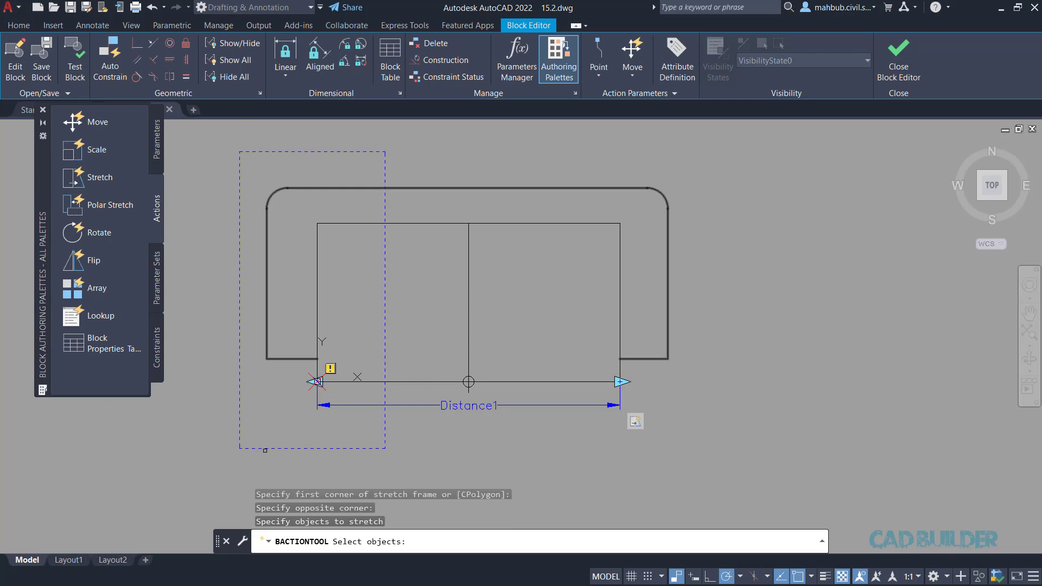
pyautogui.click(397, 449)
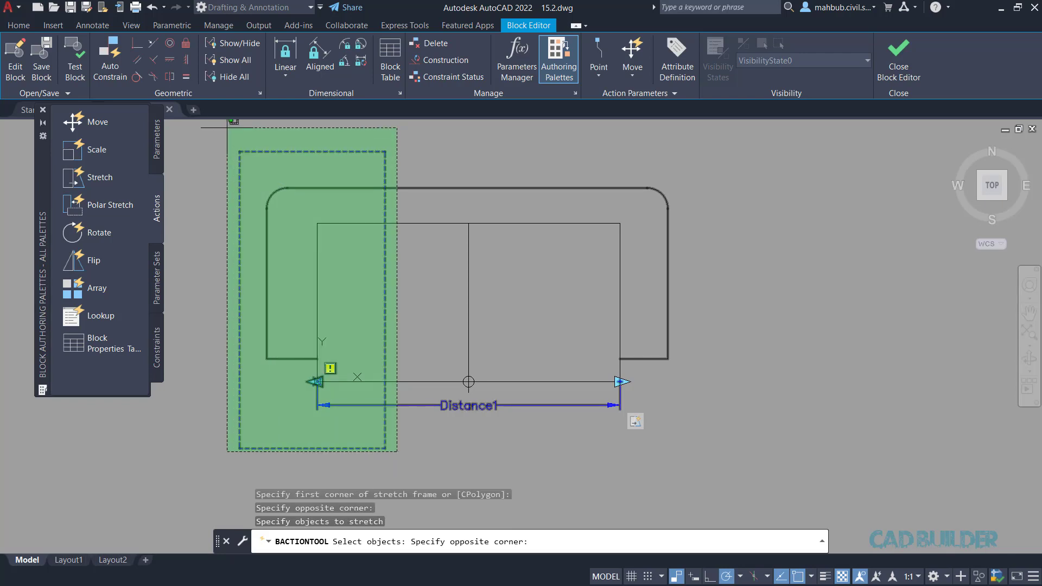
pyautogui.click(226, 152)
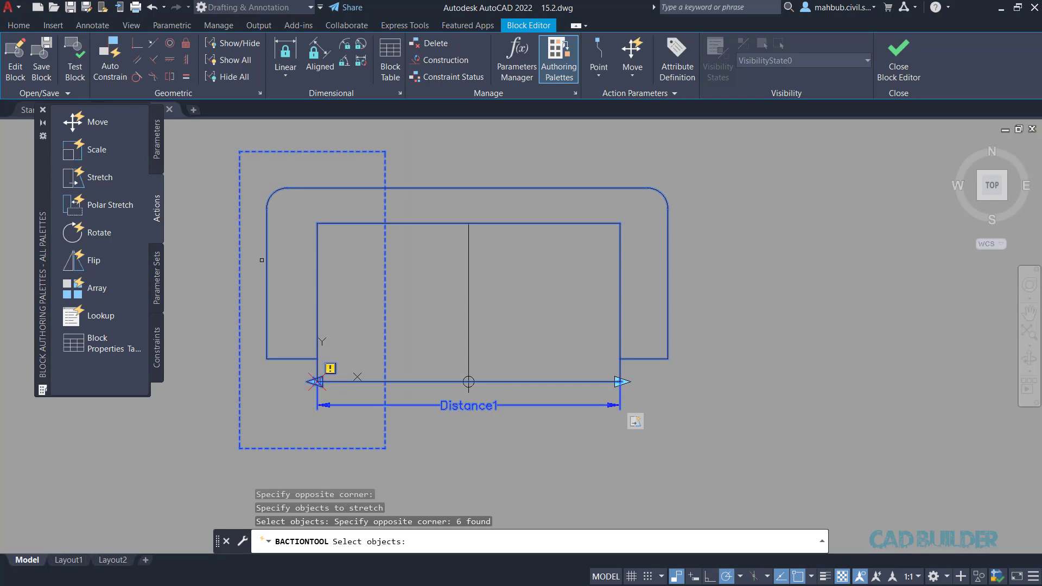
pyautogui.press('Return')
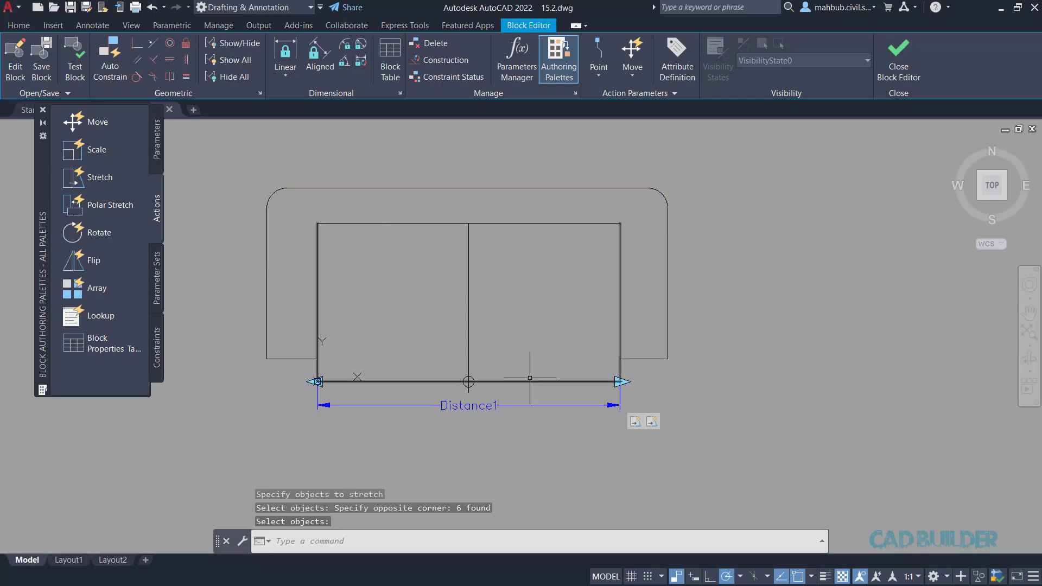
pyautogui.moveTo(654, 425)
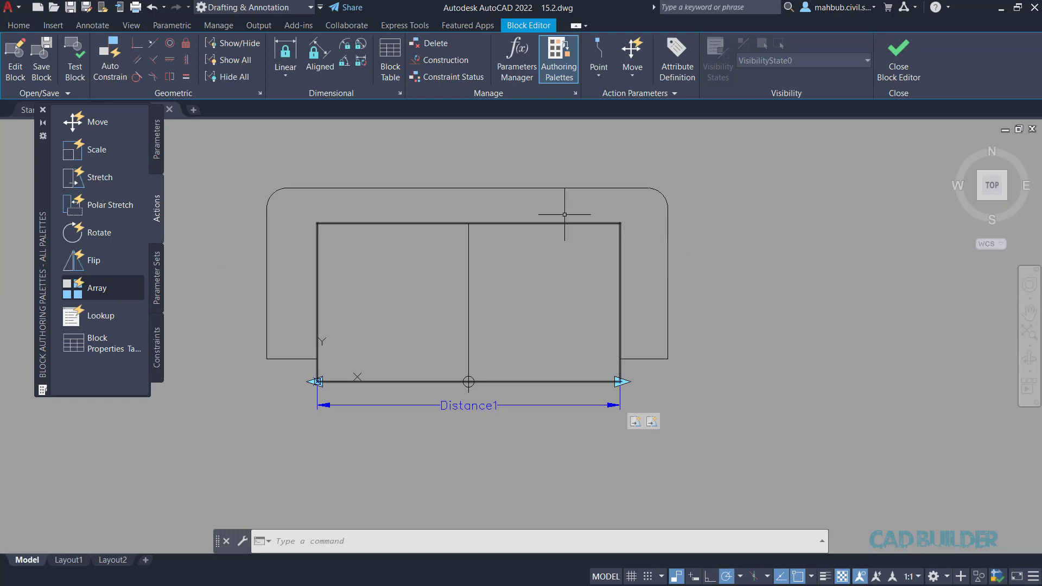
# Test the Sofa block by stretching its right end and its left end outward with the linear grips
pyautogui.click(78, 68)
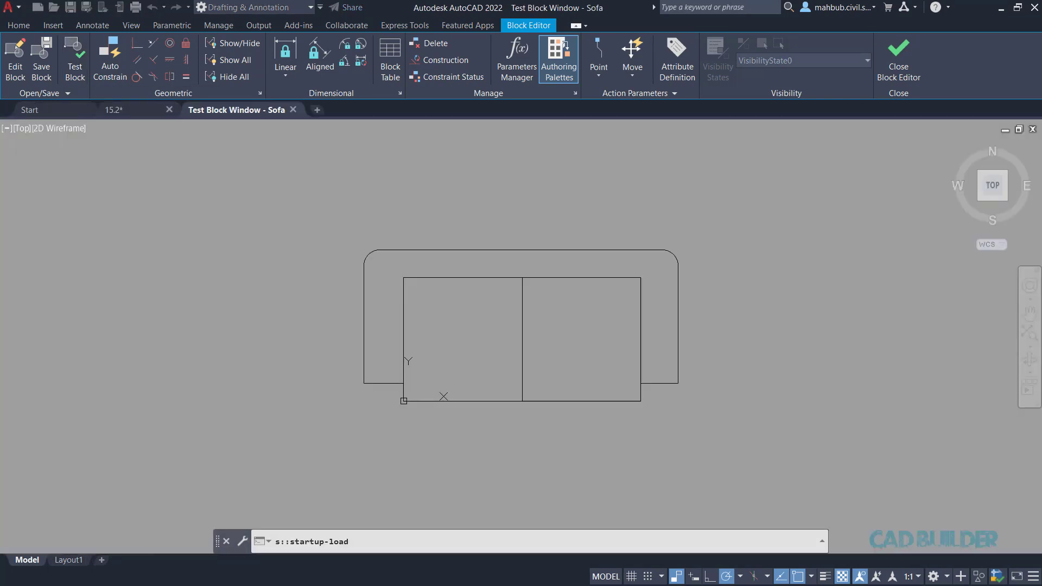
pyautogui.click(402, 277)
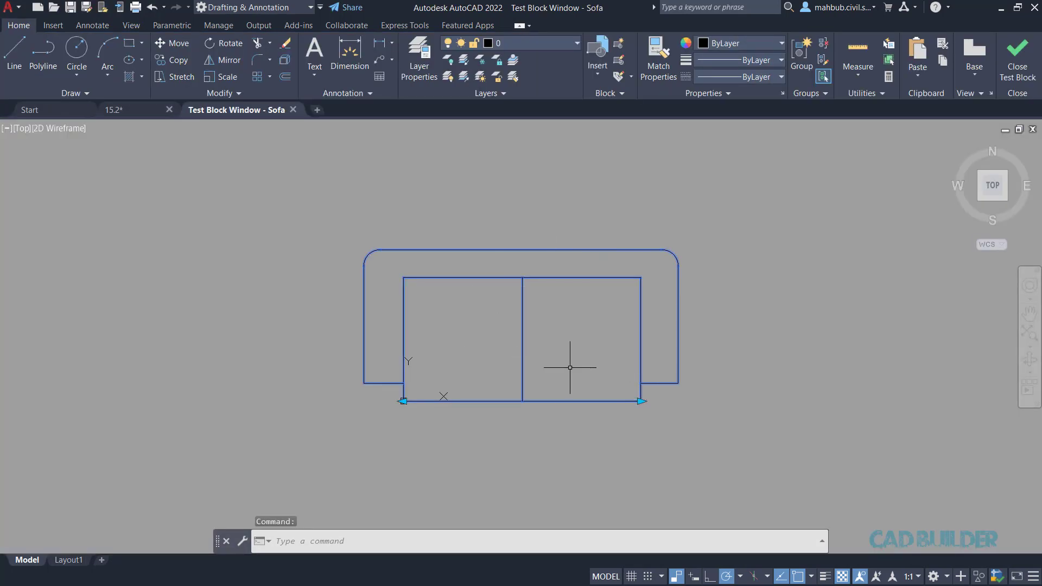
pyautogui.click(641, 401)
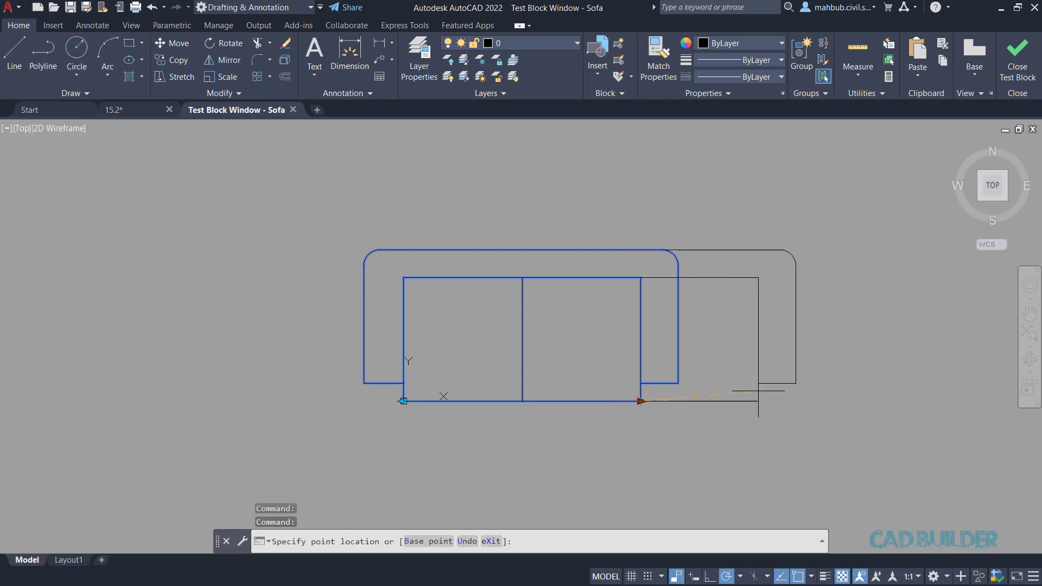
pyautogui.click(802, 401)
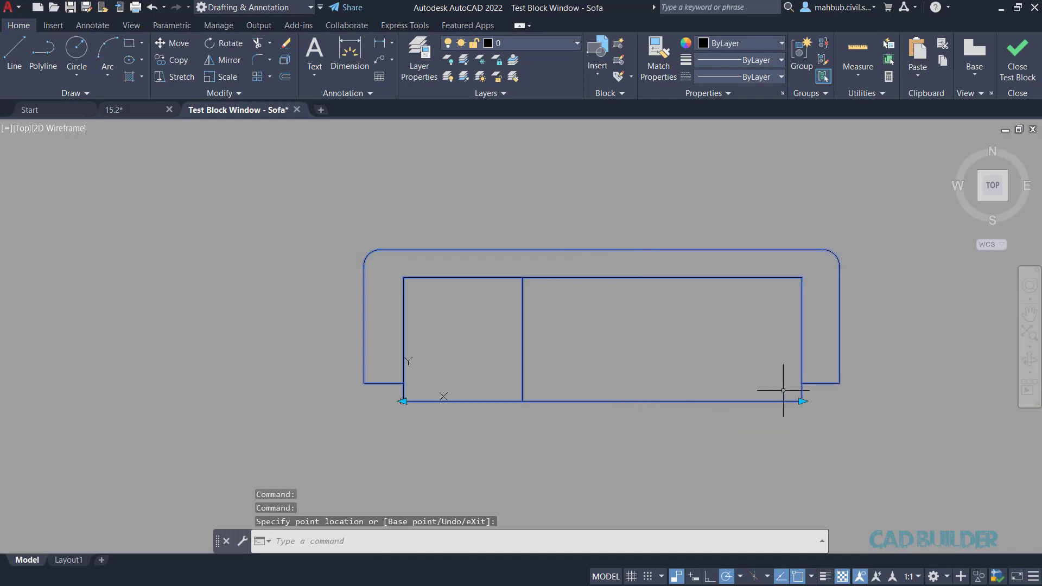
pyautogui.click(404, 402)
pyautogui.click(304, 401)
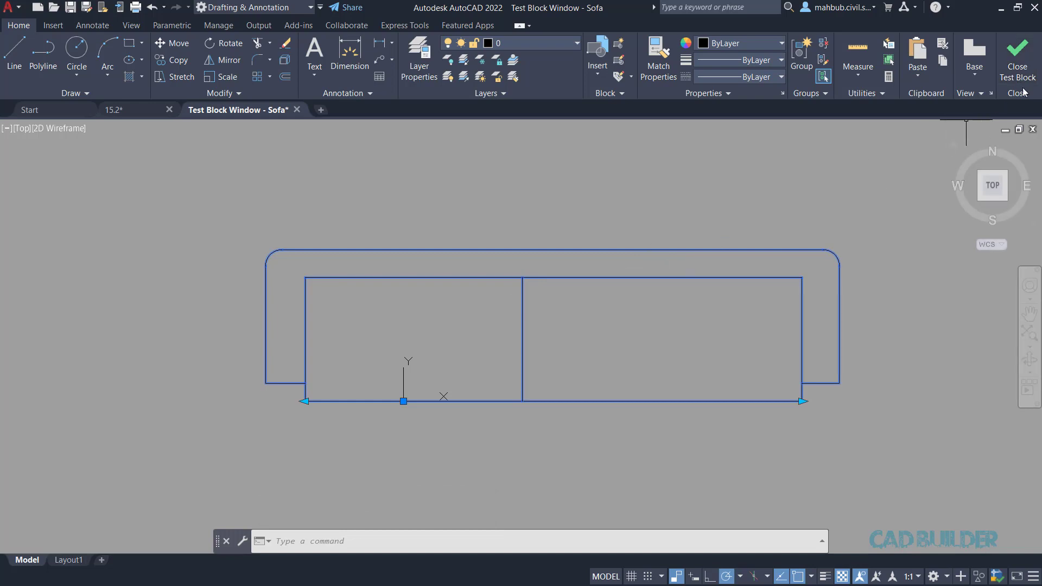
# Close the test block window and save the Sofa block definition
pyautogui.click(1018, 60)
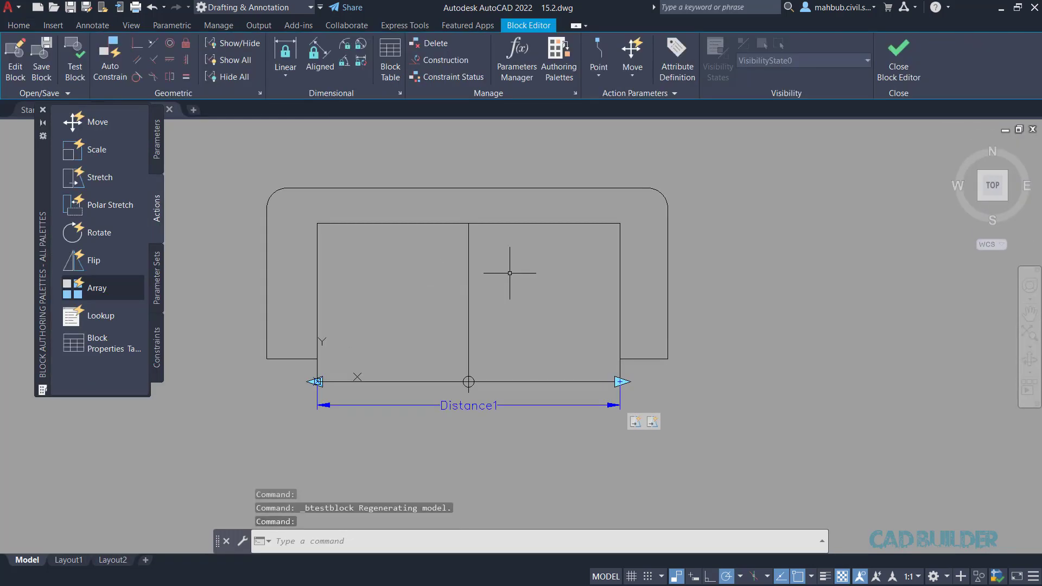
pyautogui.click(47, 54)
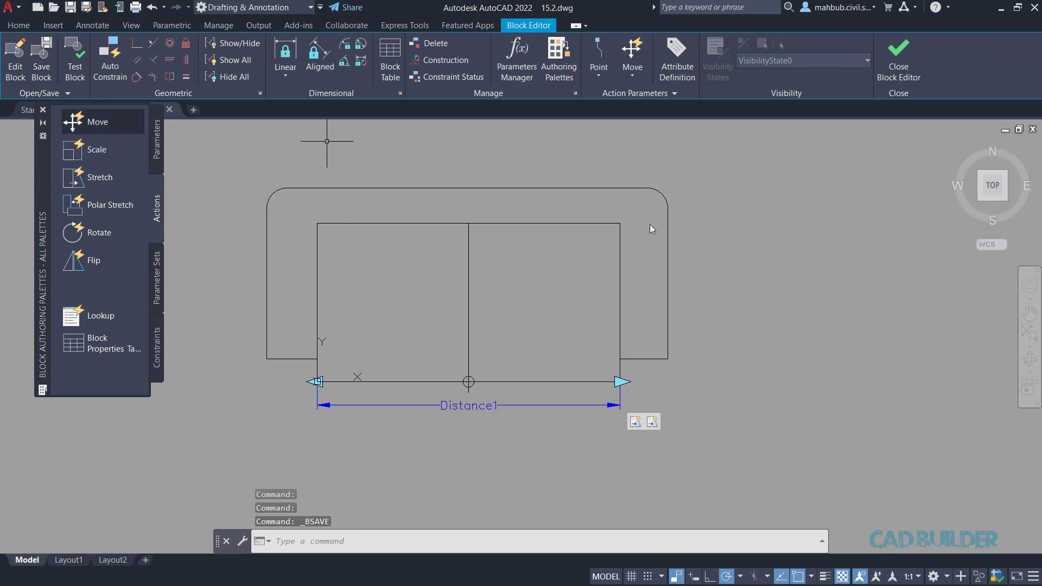
# Close the block editor and erase the old sofa from the drawing
pyautogui.click(913, 51)
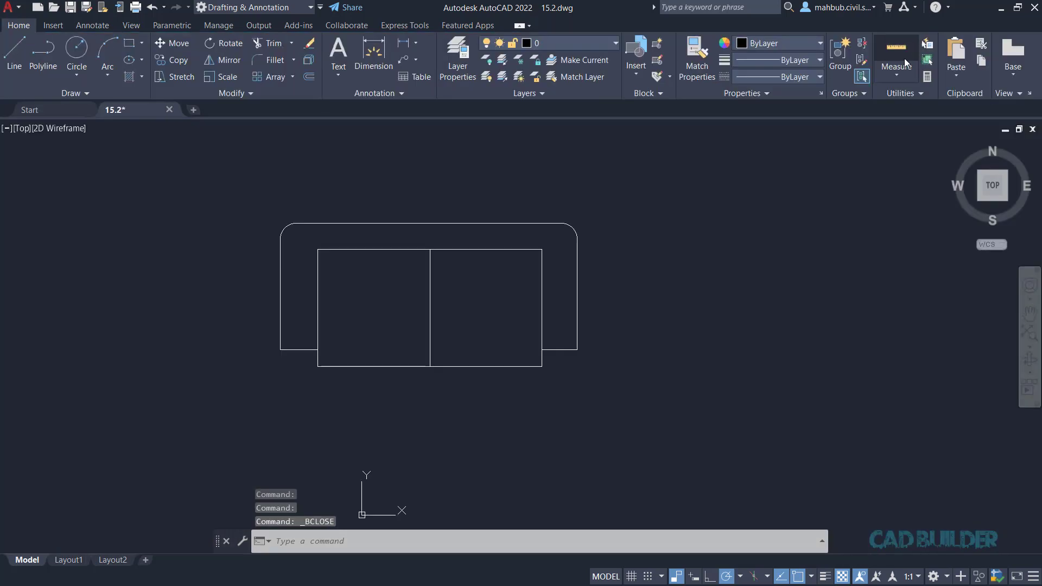
pyautogui.click(635, 194)
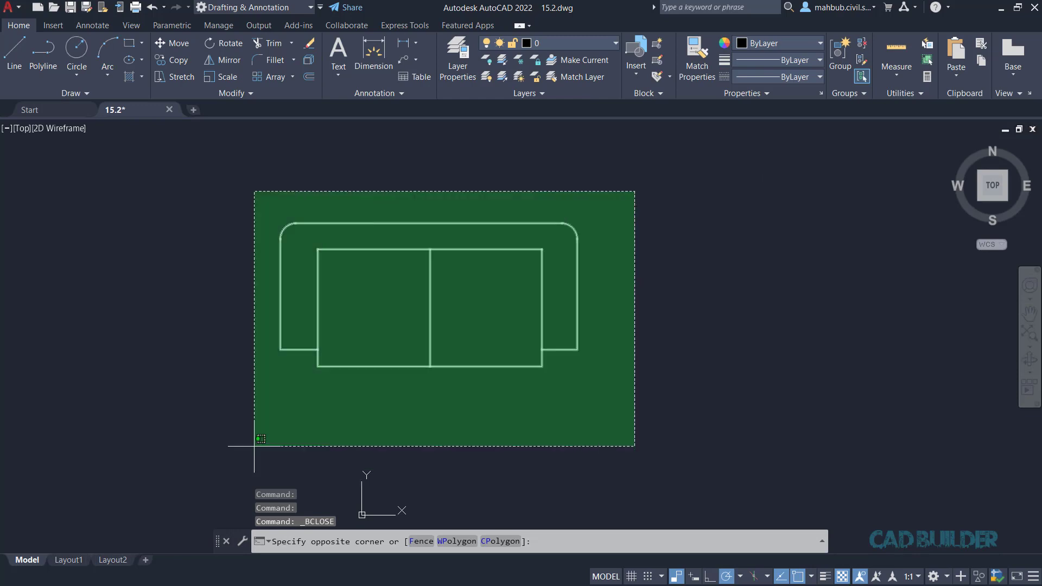
pyautogui.click(217, 422)
pyautogui.press('Delete')
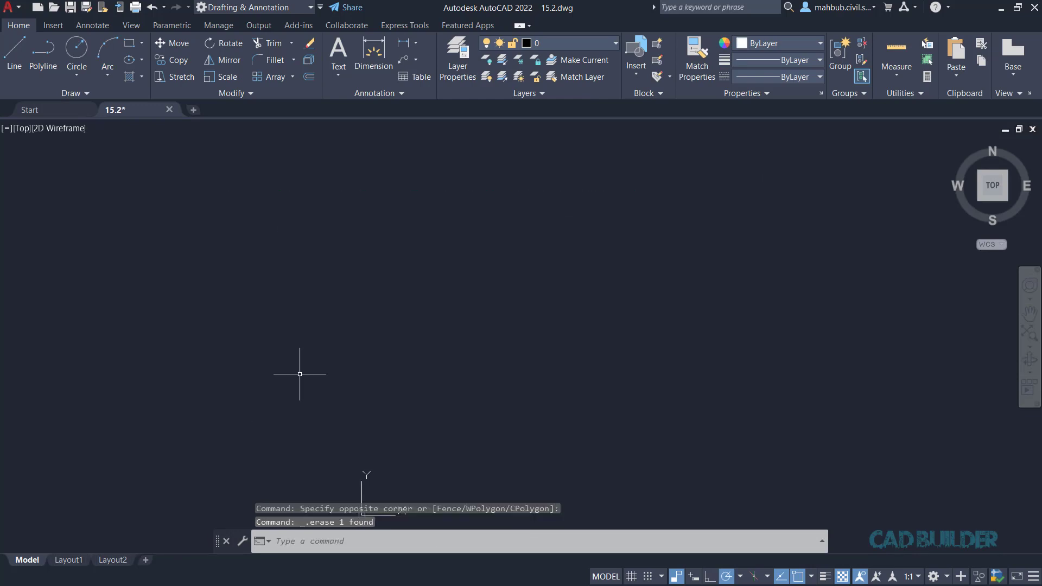
# Insert the updated Sofa block near the middle of the empty drawing area
pyautogui.click(638, 63)
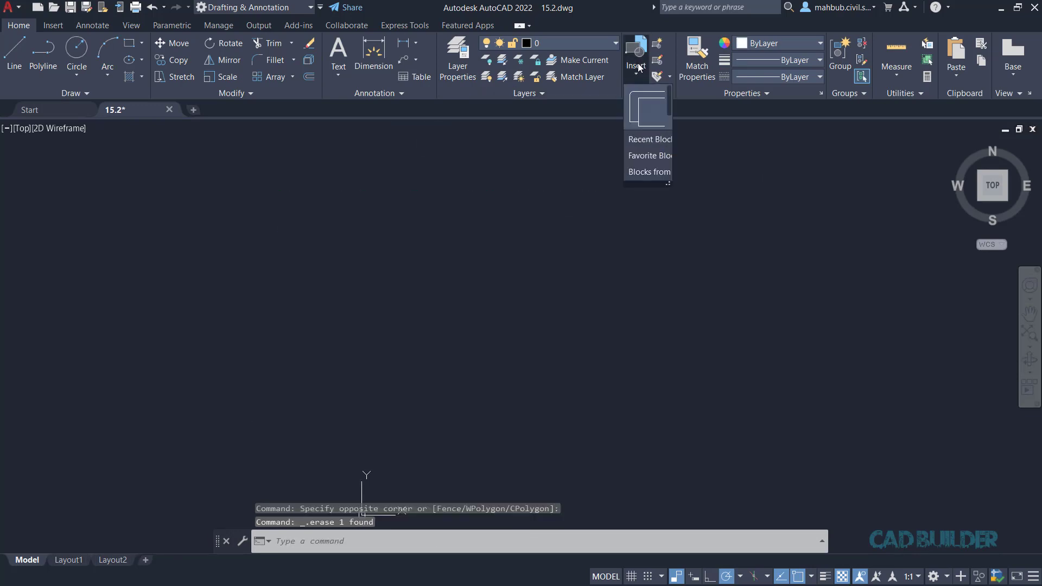
pyautogui.click(640, 104)
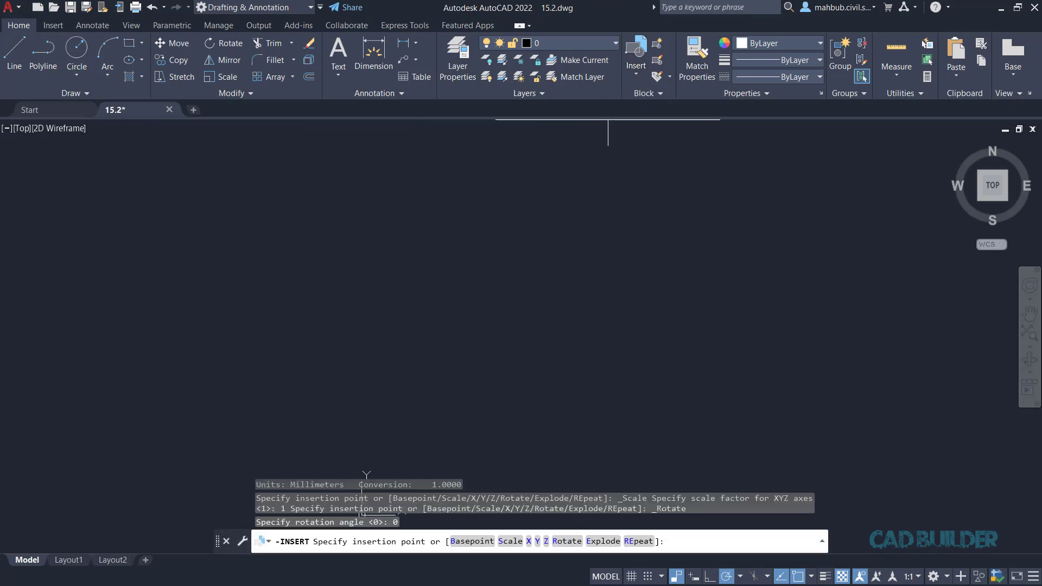
pyautogui.click(473, 358)
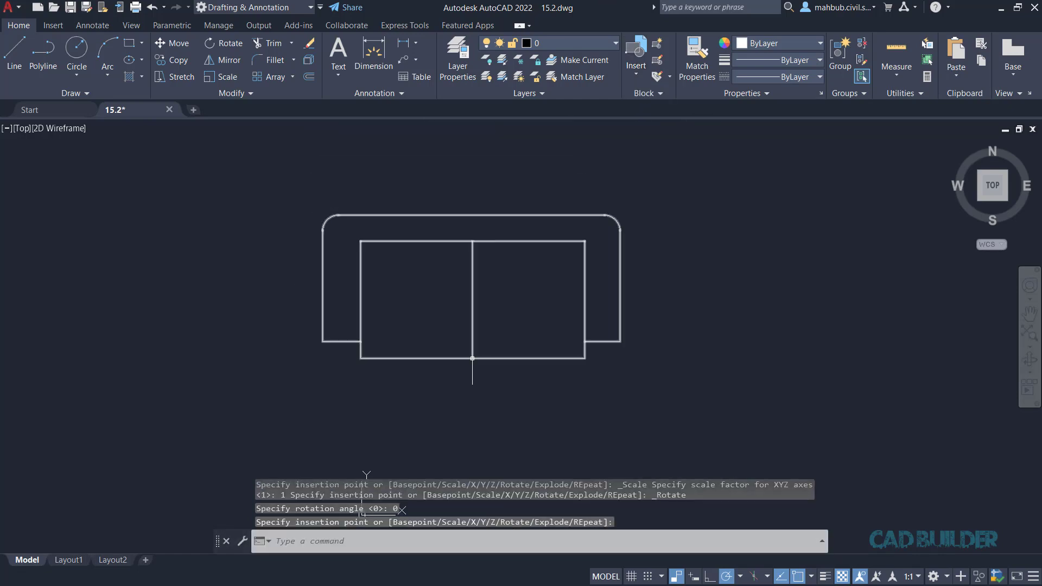
# Stretch the inserted sofa horizontally outward at its right end and its left end using the block's linear grips
pyautogui.click(621, 261)
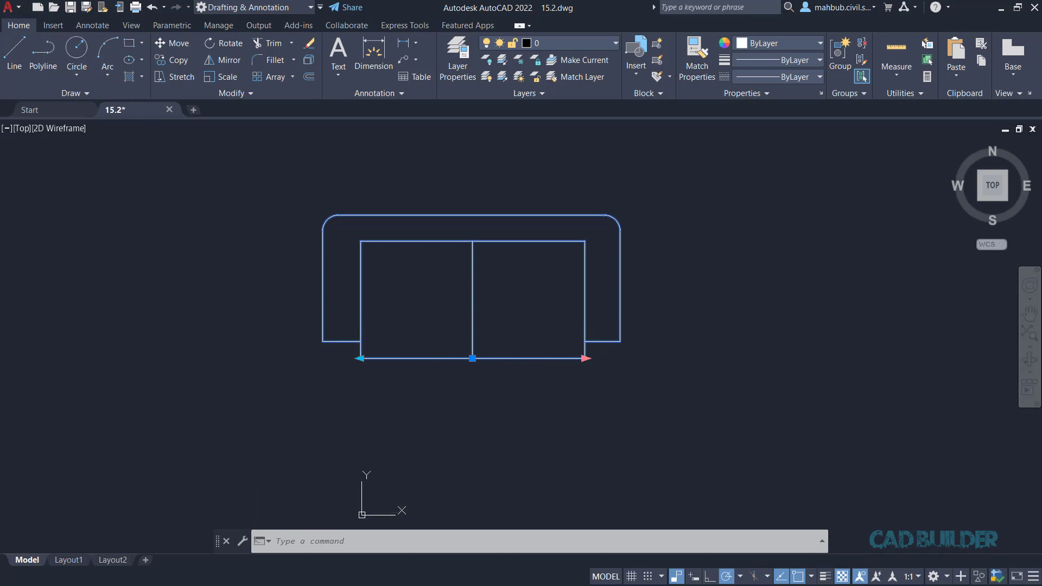
pyautogui.click(586, 358)
pyautogui.click(704, 358)
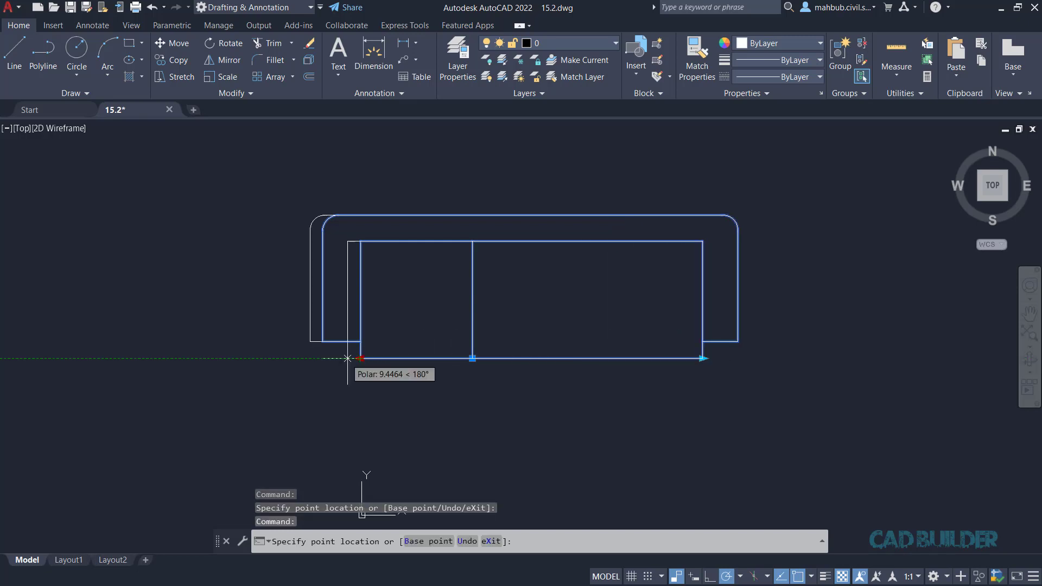
pyautogui.click(276, 358)
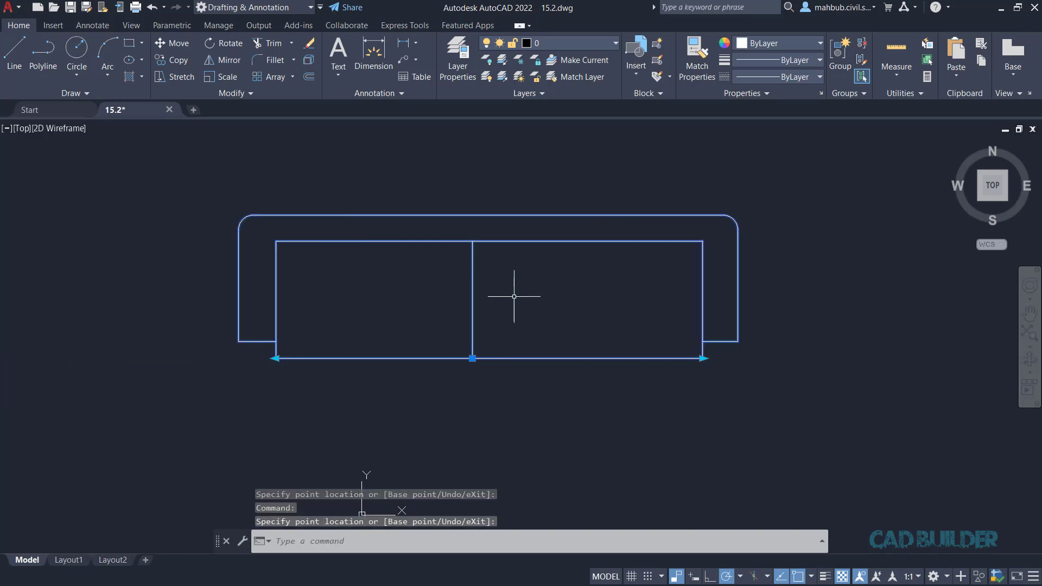